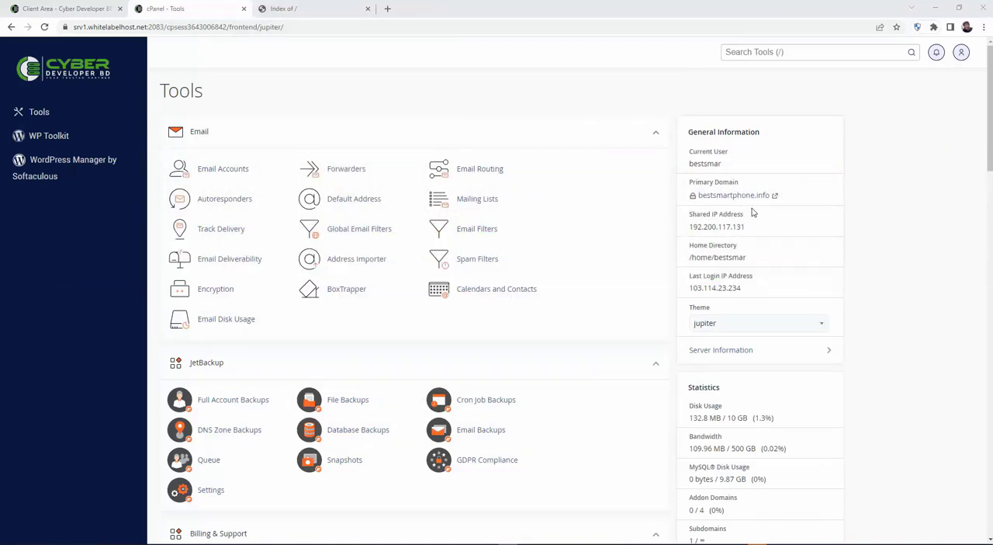
# Check what bestsmartphone.info currently serves by reloading the site, and return to the cPanel tools page.
pyautogui.click(326, 9)
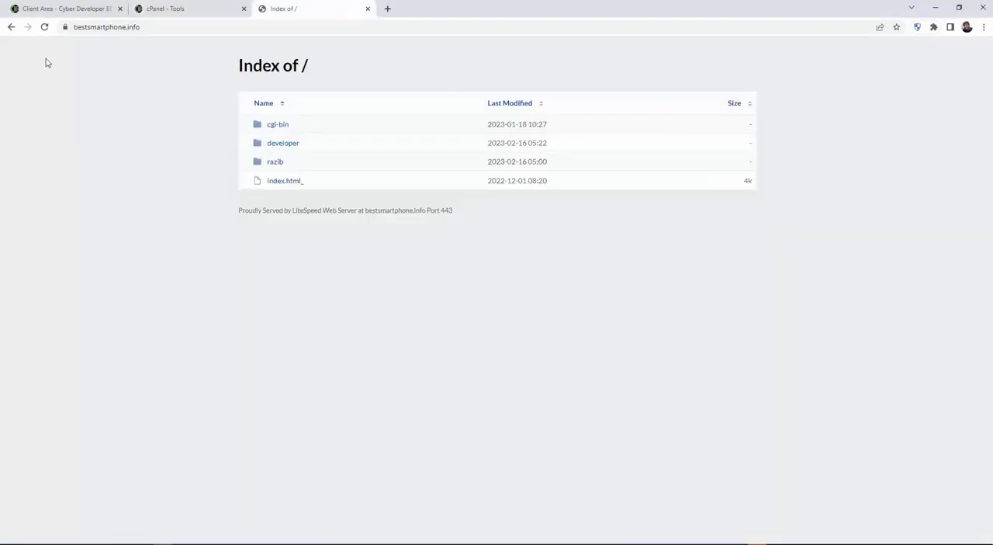
pyautogui.click(45, 29)
pyautogui.click(184, 10)
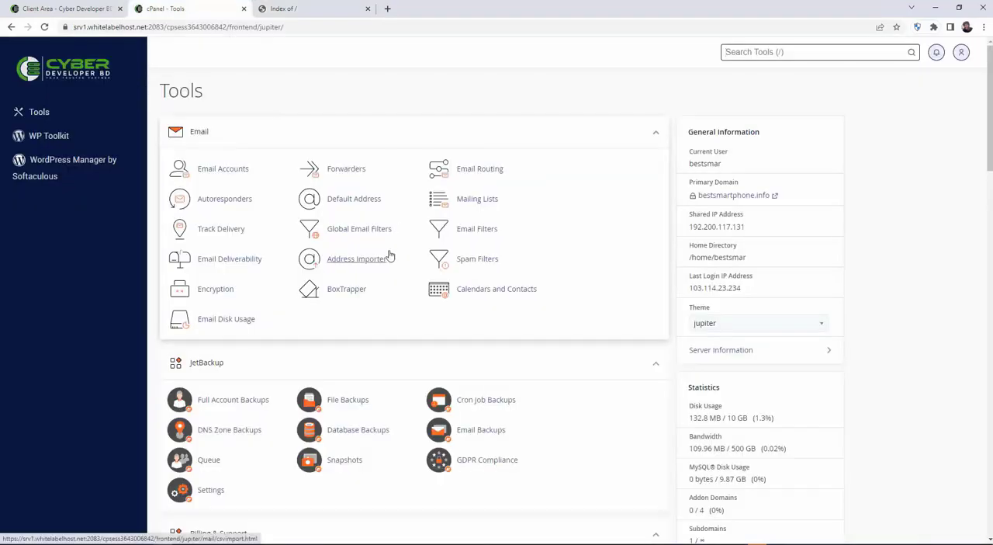
# Open the WordPress script from the Softaculous Apps Installer section of cPanel.
pyautogui.scroll(-12, 383, 256)
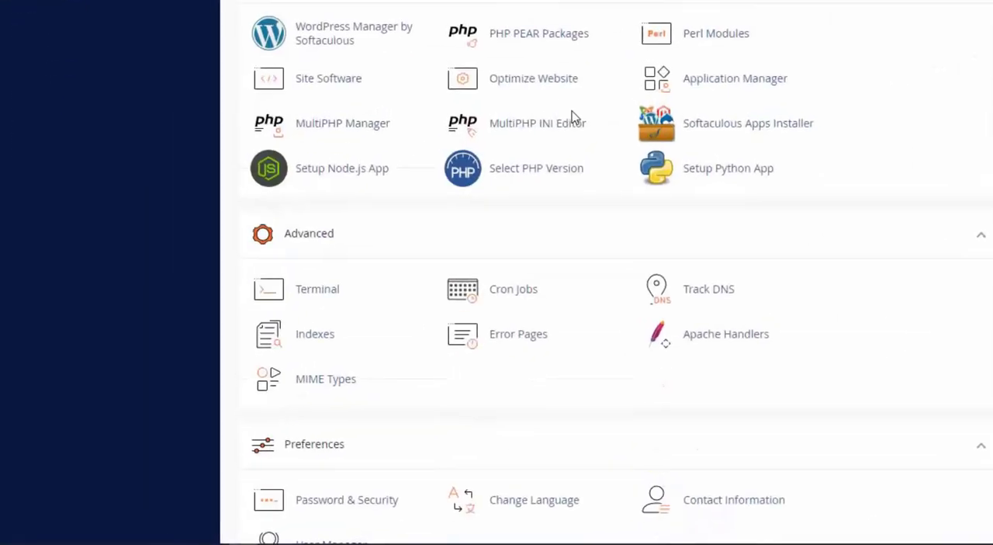
pyautogui.scroll(-5, 575, 116)
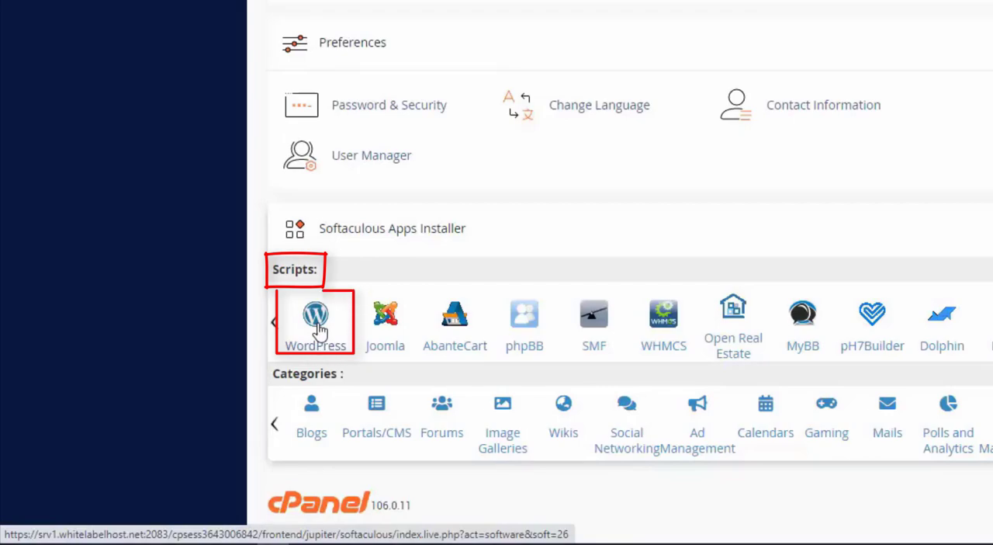
pyautogui.click(320, 331)
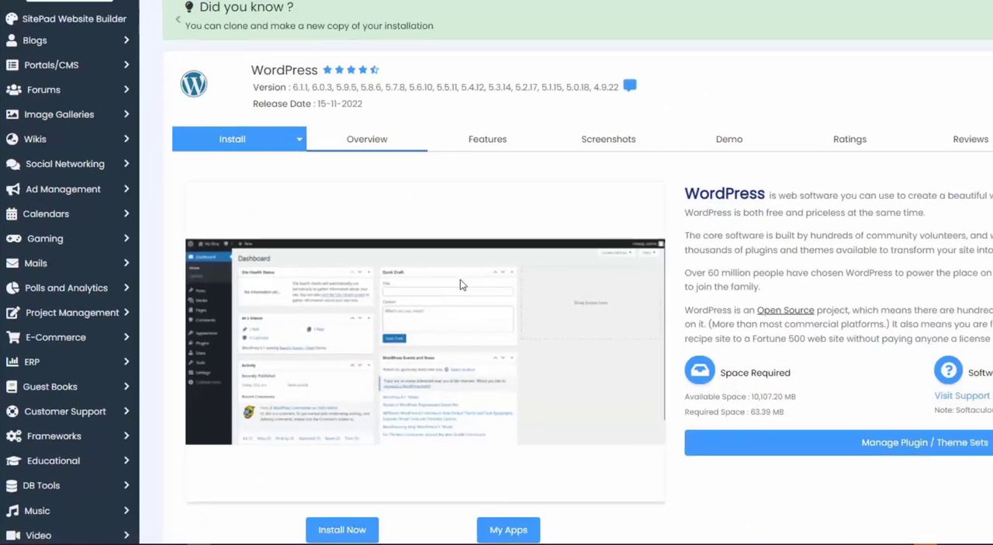
# Look over the WordPress overview and current installations, and open the form for a new installation.
pyautogui.scroll(-3, 357, 288)
pyautogui.scroll(-1, 356, 288)
pyautogui.scroll(1, 310, 357)
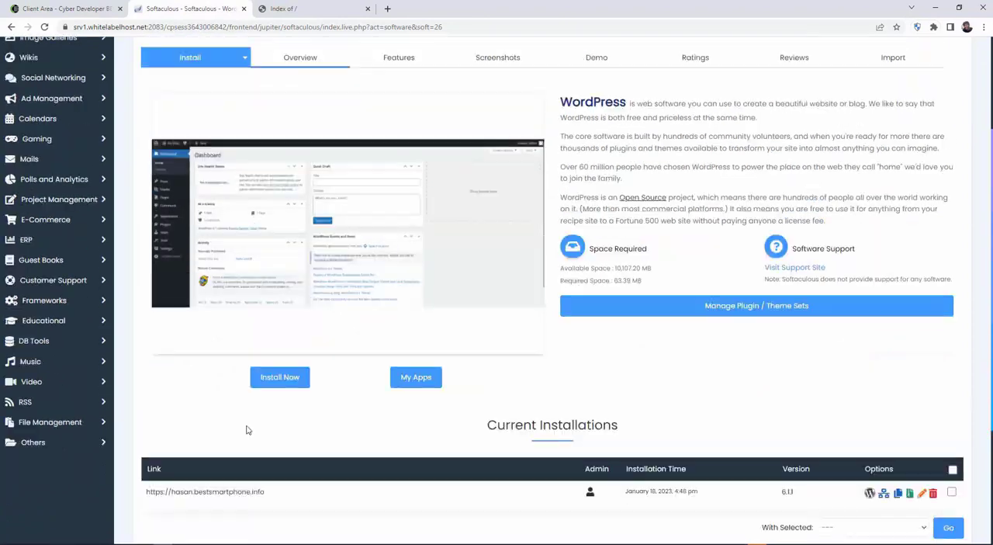
pyautogui.scroll(-2, 251, 430)
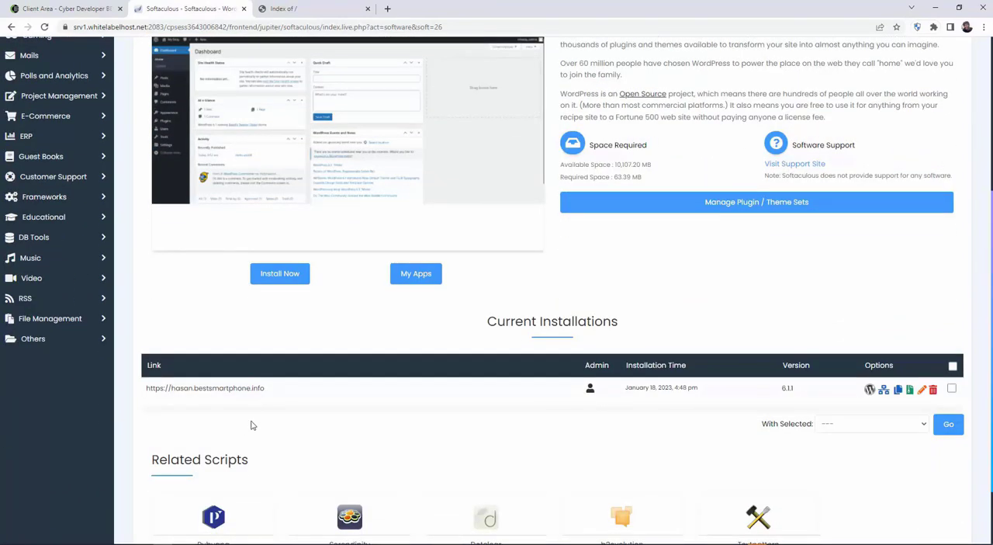
pyautogui.scroll(1, 337, 429)
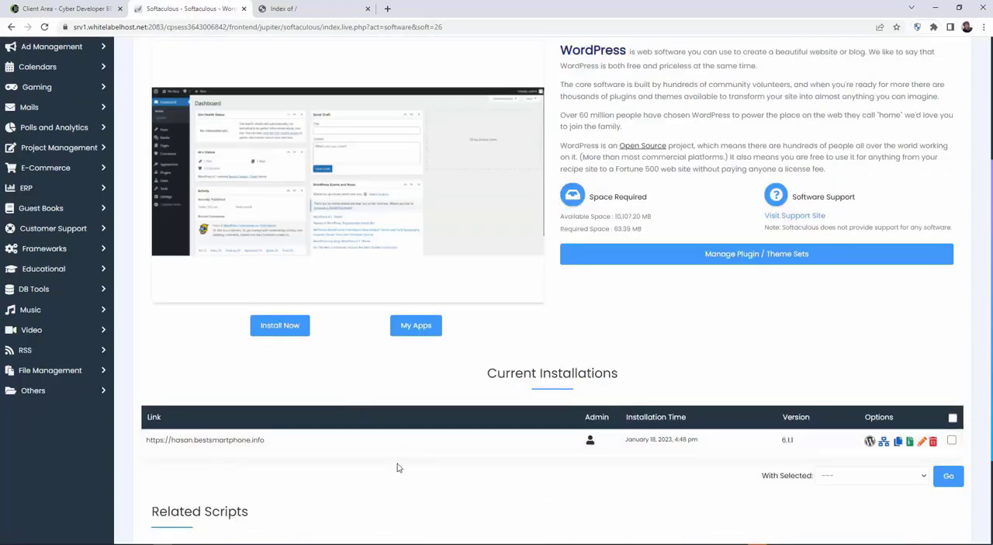
pyautogui.click(281, 331)
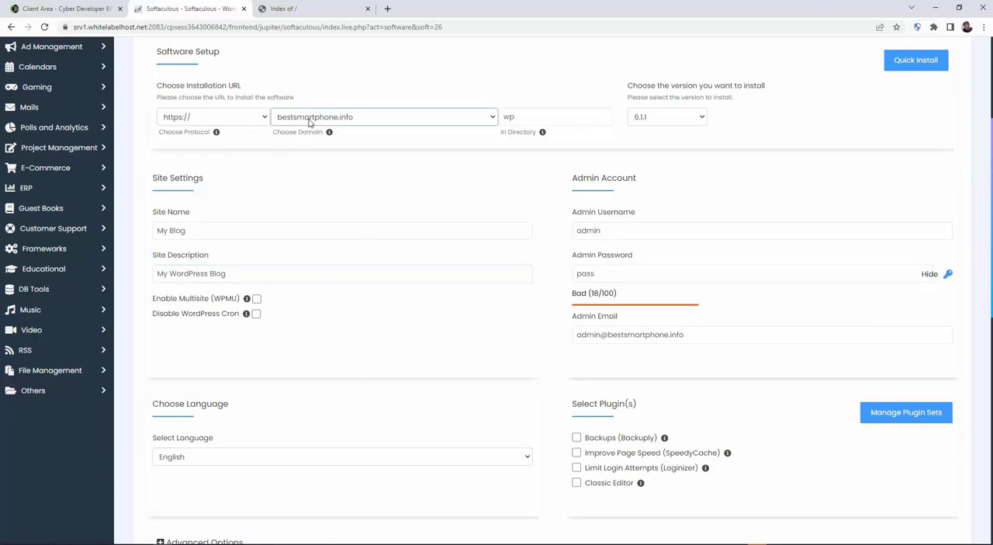
# Choose bestsmartphone.info as the installation domain and clear the directory so WordPress installs in the domain root.
pyautogui.click(354, 123)
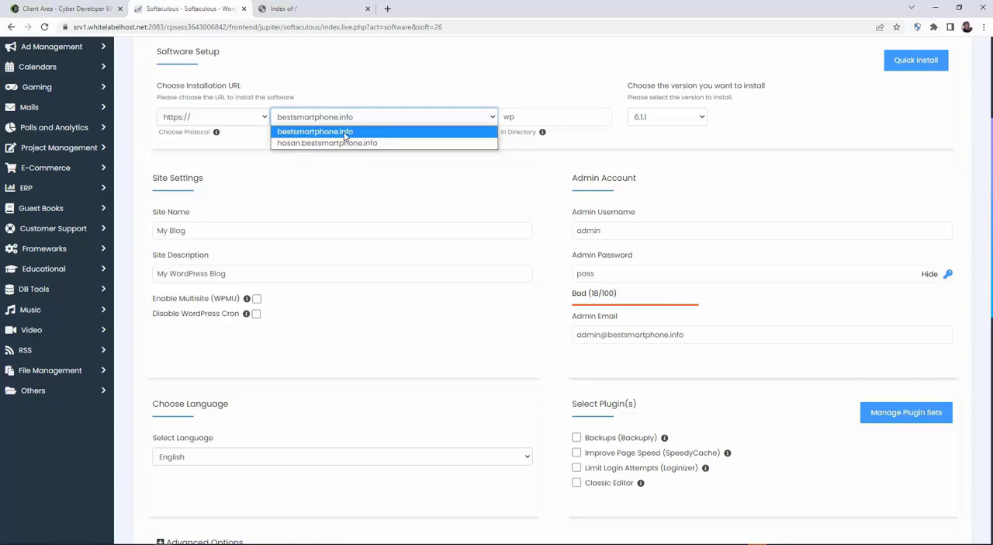
pyautogui.click(356, 133)
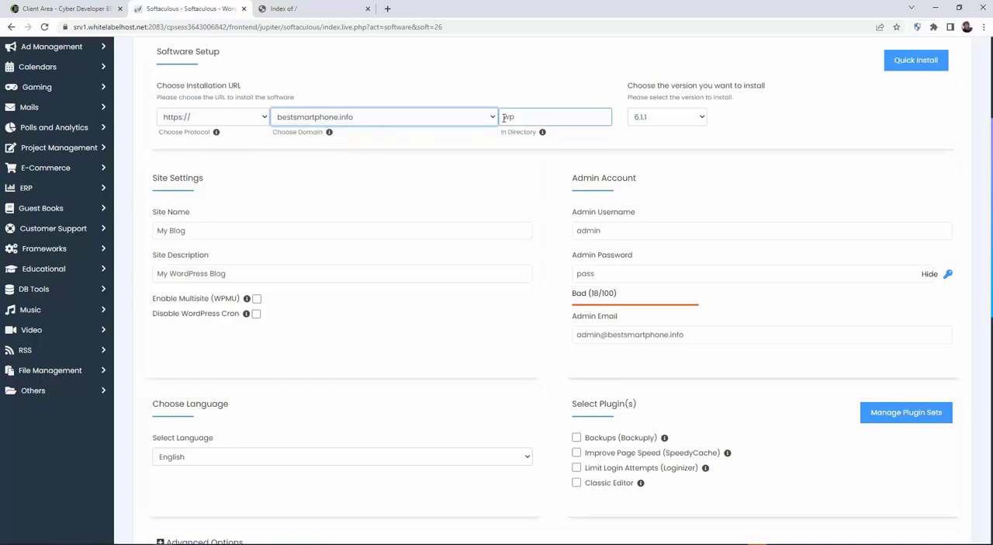
pyautogui.moveTo(506, 116); pyautogui.dragTo(540, 116)
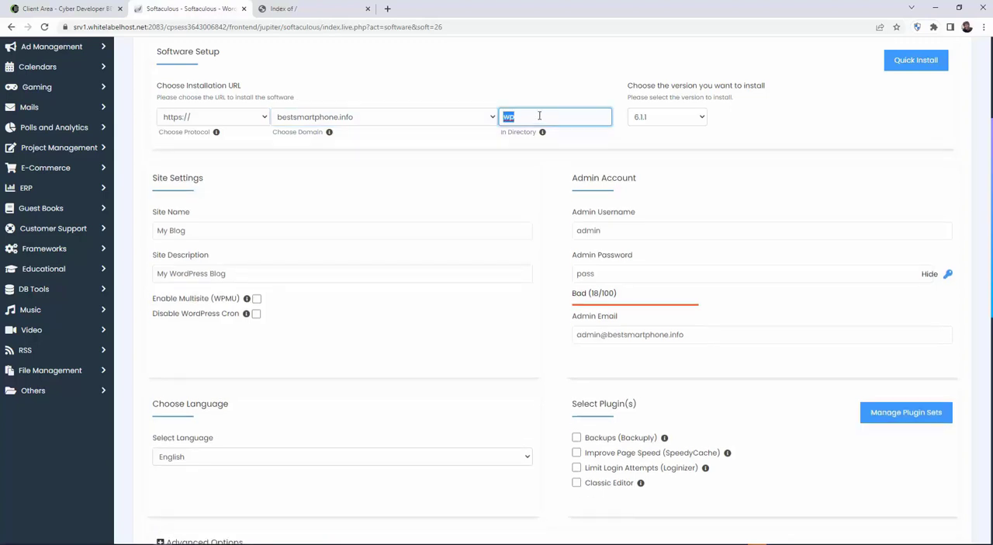
pyautogui.press('BackSpace')
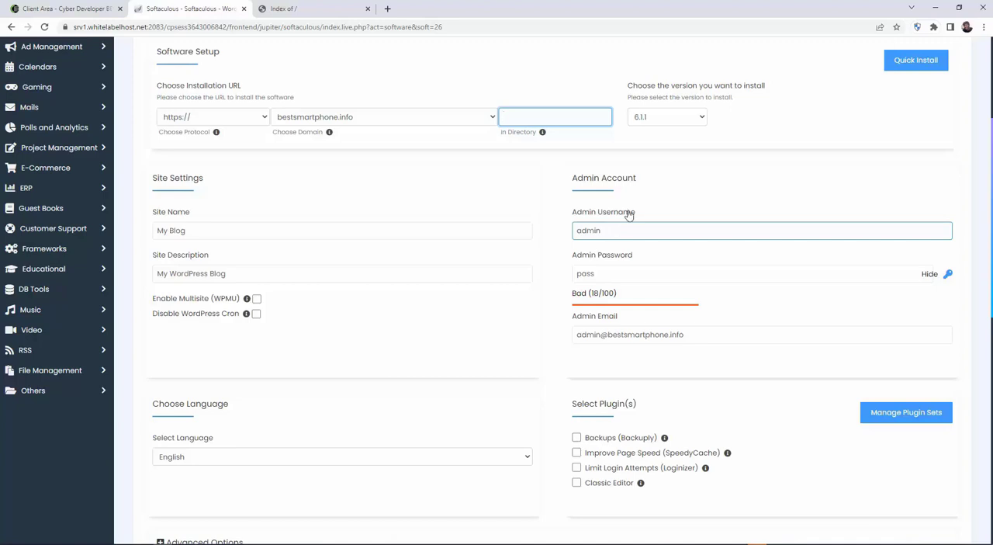
# Replace the default admin username with a custom username and select it for copying.
pyautogui.moveTo(604, 231); pyautogui.dragTo(547, 232)
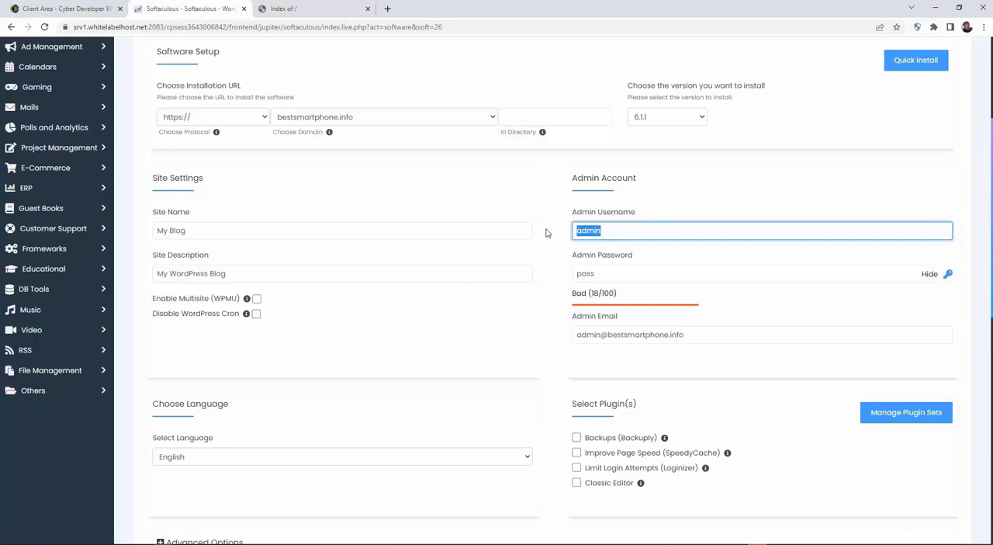
pyautogui.write('razibad')
pyautogui.moveTo(620, 232); pyautogui.dragTo(553, 238)
pyautogui.click(172, 544)
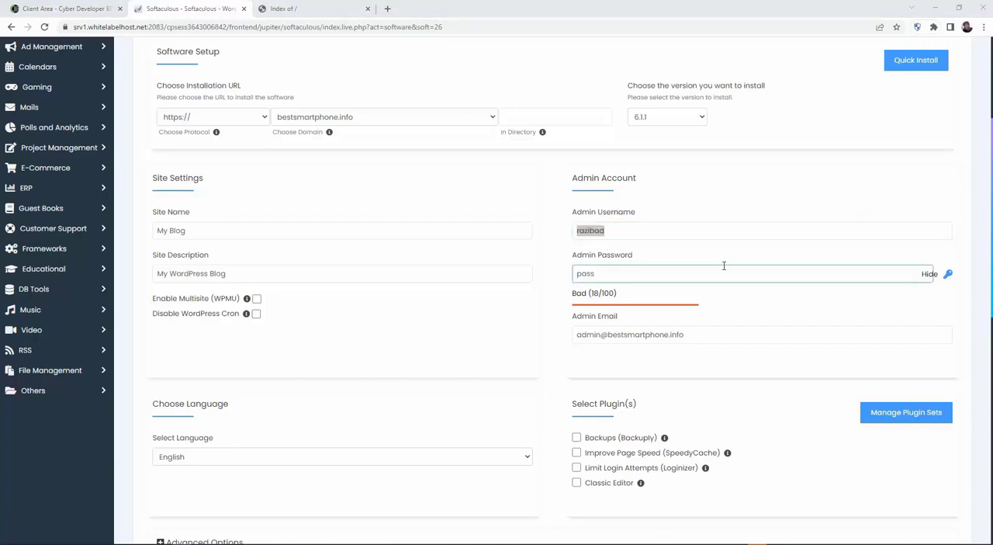
# Generate a strong random password for the admin account's password field.
pyautogui.click(948, 274)
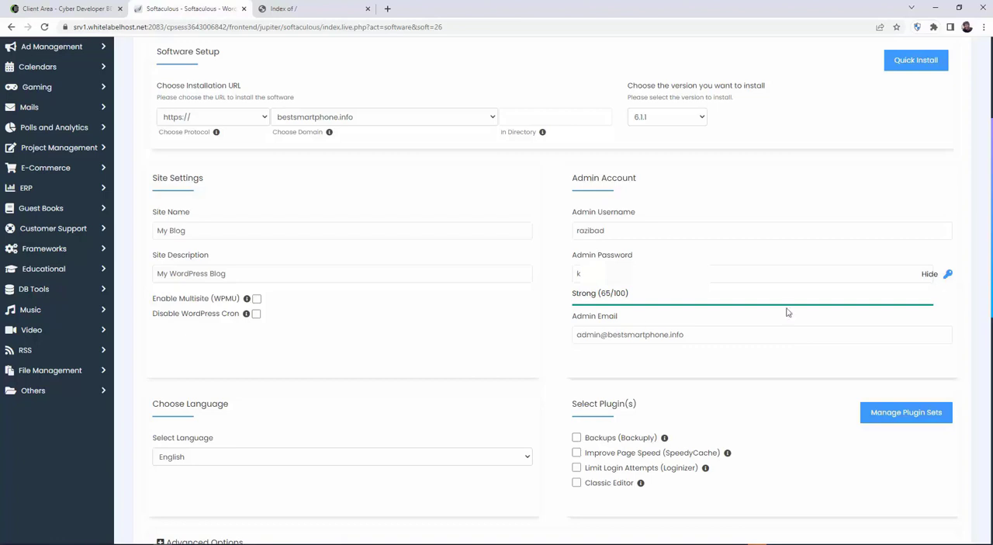
pyautogui.moveTo(638, 276); pyautogui.dragTo(475, 303)
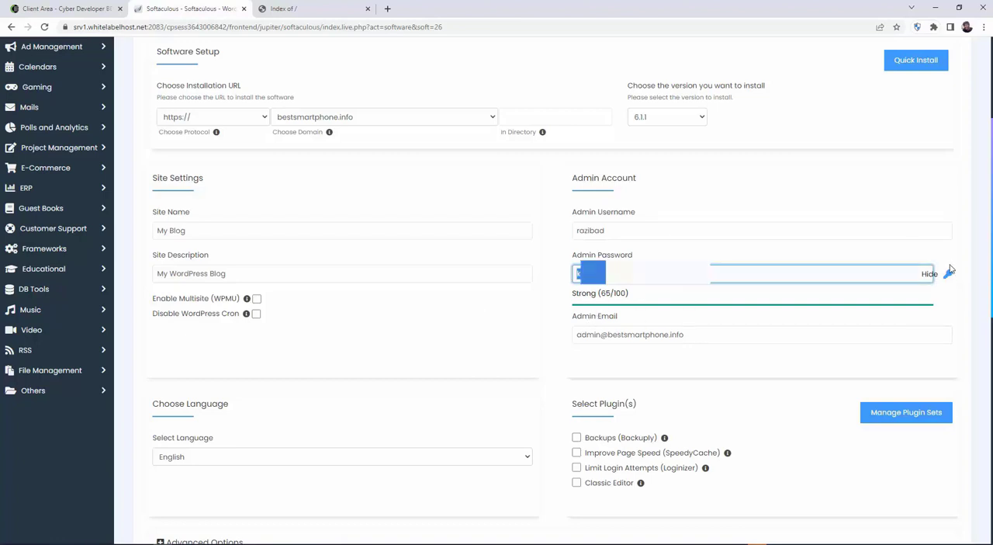
pyautogui.click(950, 275)
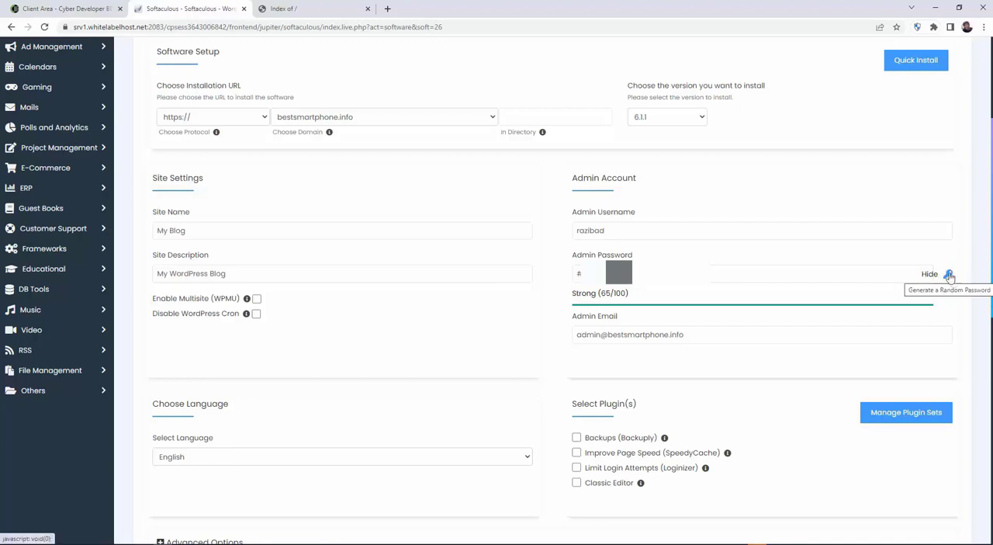
pyautogui.click(950, 276)
pyautogui.click(950, 276)
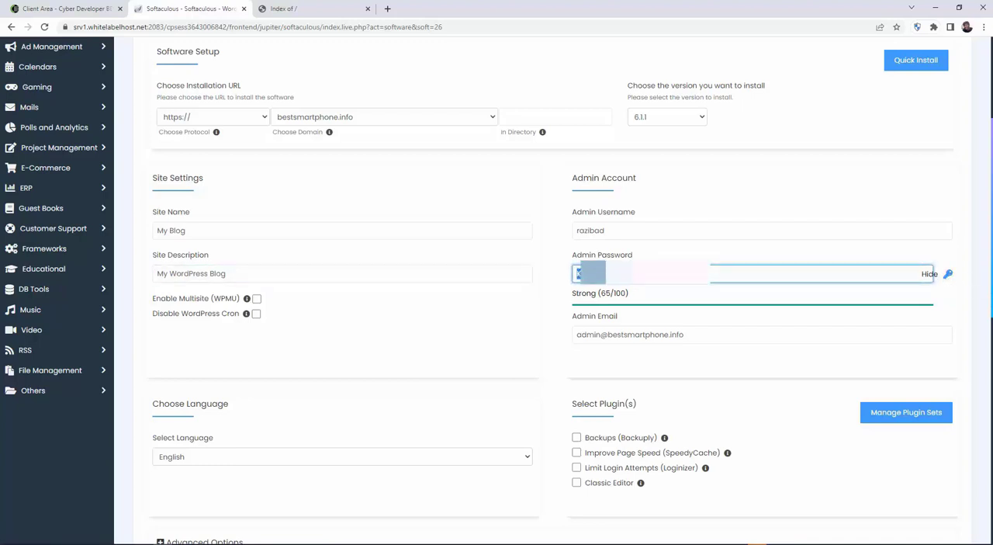
# Replace the default admin email with the administrator's own email address.
pyautogui.click(725, 334)
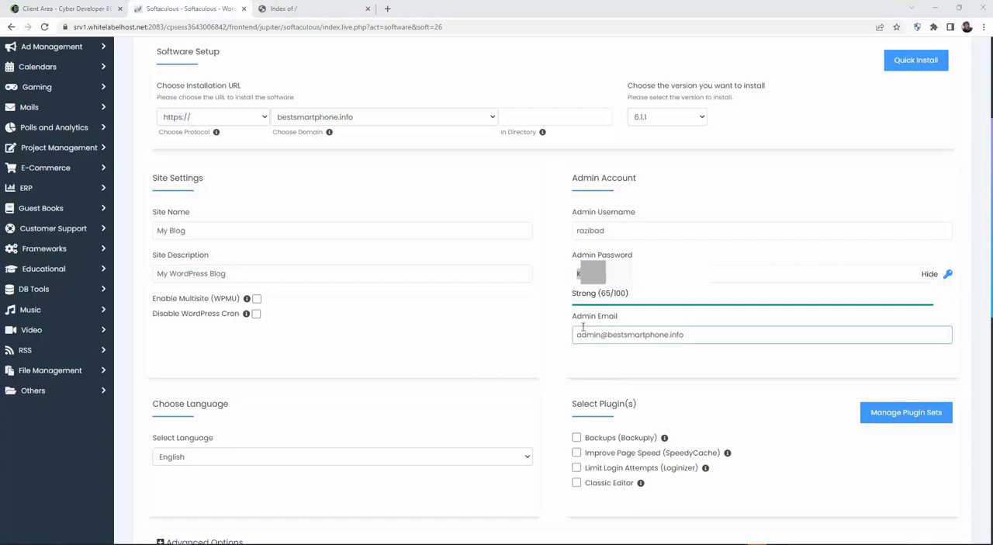
pyautogui.moveTo(726, 334); pyautogui.dragTo(561, 345)
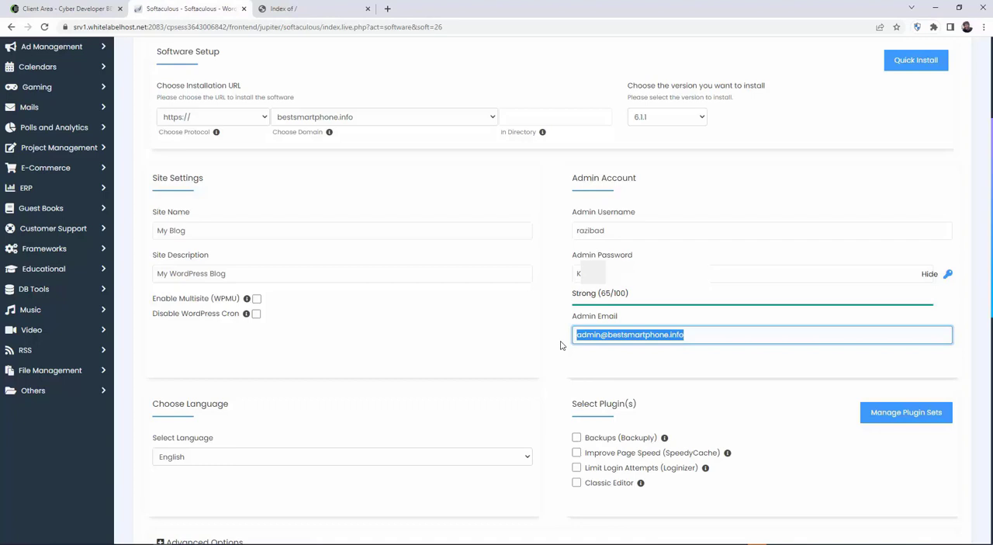
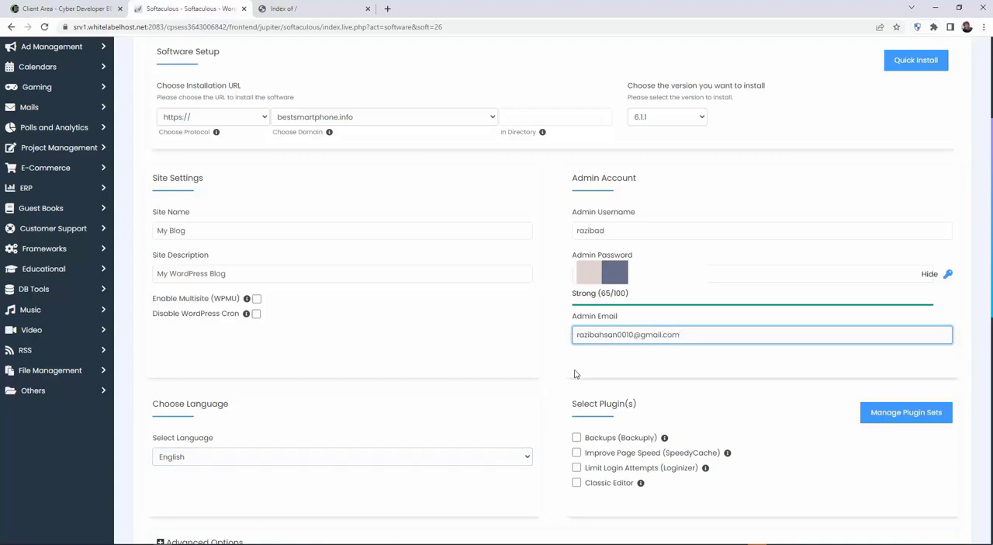
# Expand the advanced installation options and set the database name after the bestsmar_ prefix to website.
pyautogui.scroll(-3, 570, 384)
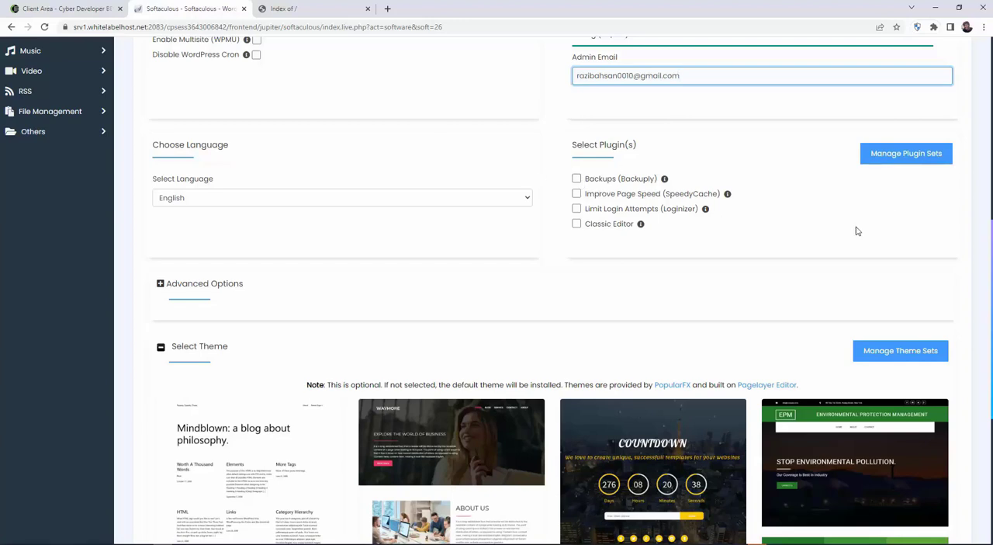
pyautogui.click(167, 284)
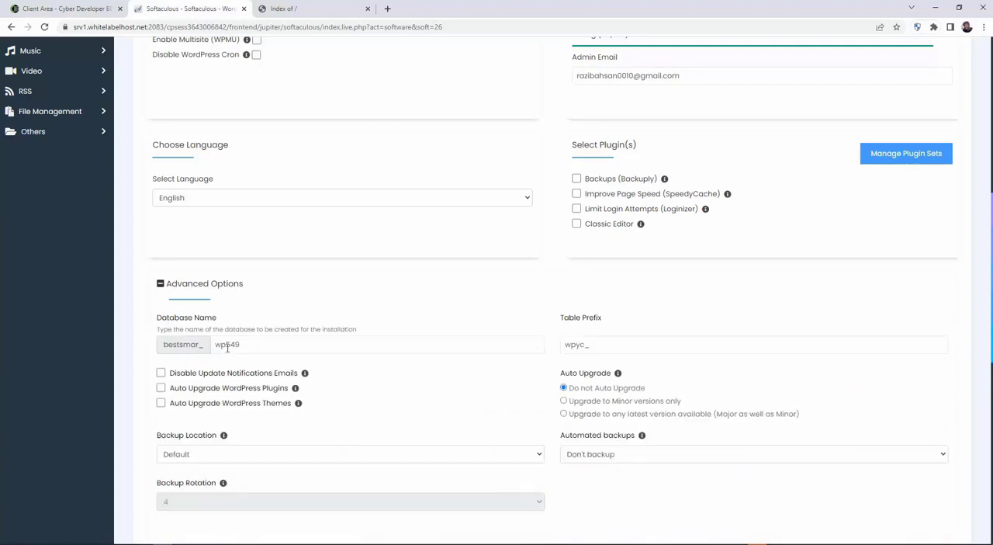
pyautogui.click(226, 348)
pyautogui.click(386, 378)
pyautogui.click(592, 352)
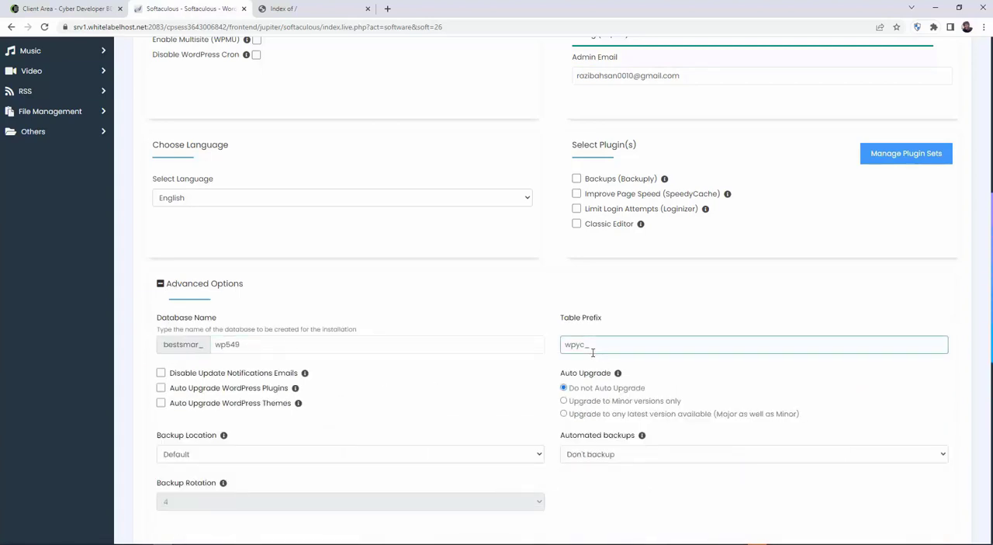
pyautogui.click(561, 373)
pyautogui.click(248, 344)
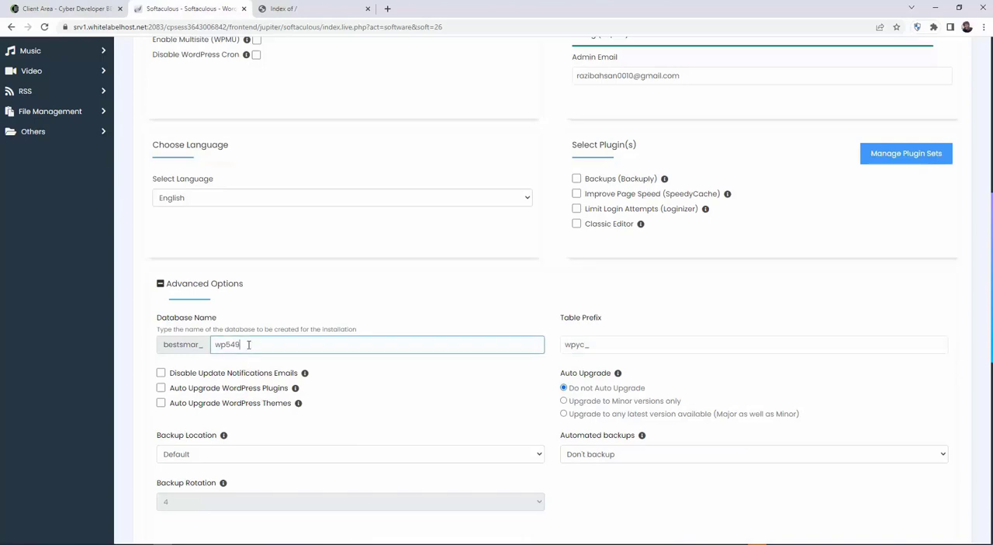
pyautogui.moveTo(248, 345); pyautogui.dragTo(215, 345)
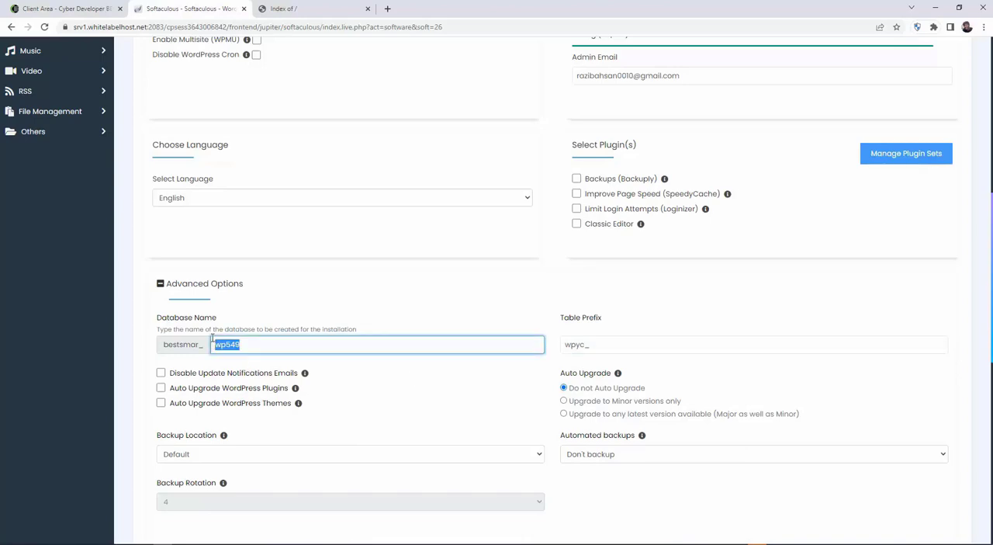
pyautogui.write('website')
# Set the database table prefix to cdb_ in the advanced options.
pyautogui.click(586, 344)
pyautogui.moveTo(585, 344); pyautogui.dragTo(560, 353)
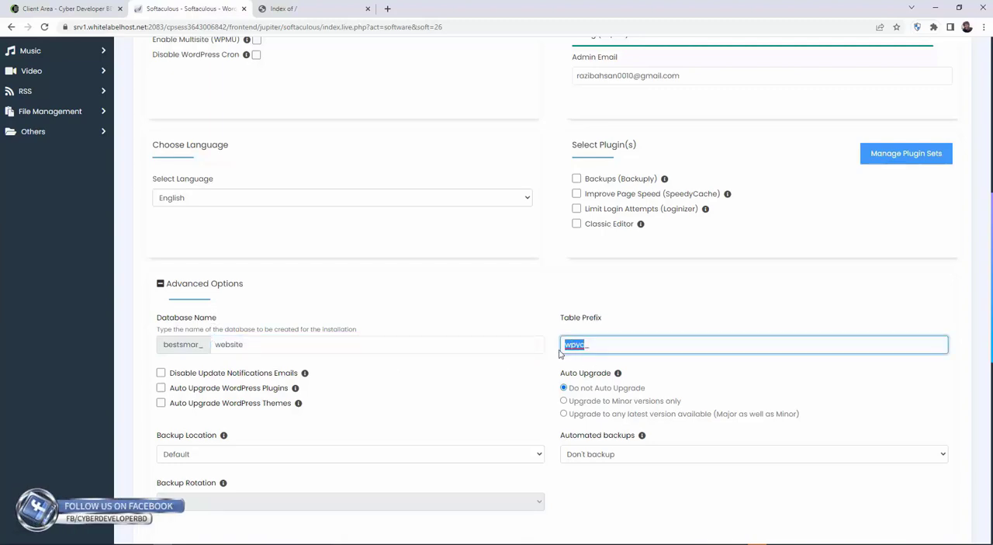
pyautogui.write('cdb_')
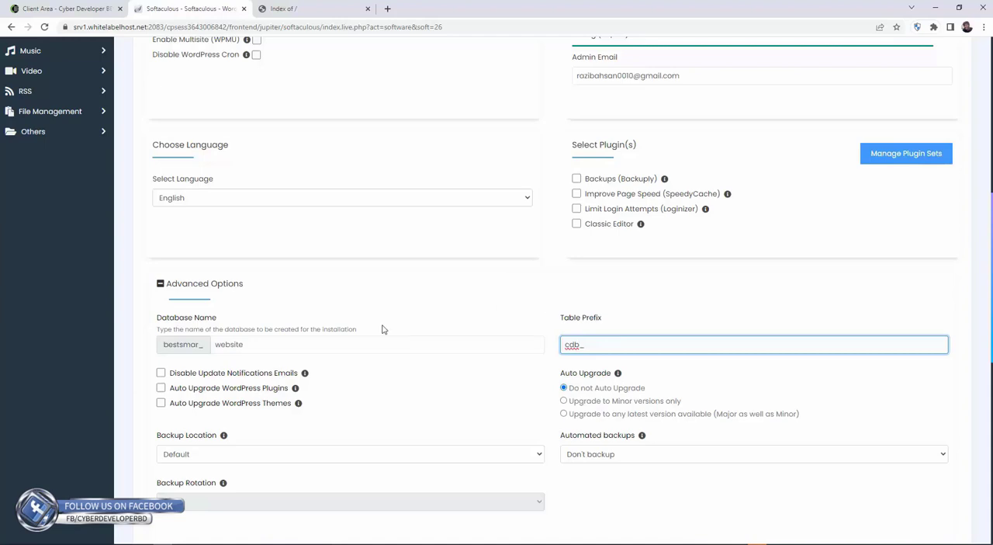
# Review the remaining advanced options and the optional theme choices down to the end of the installation form.
pyautogui.scroll(-2, 381, 328)
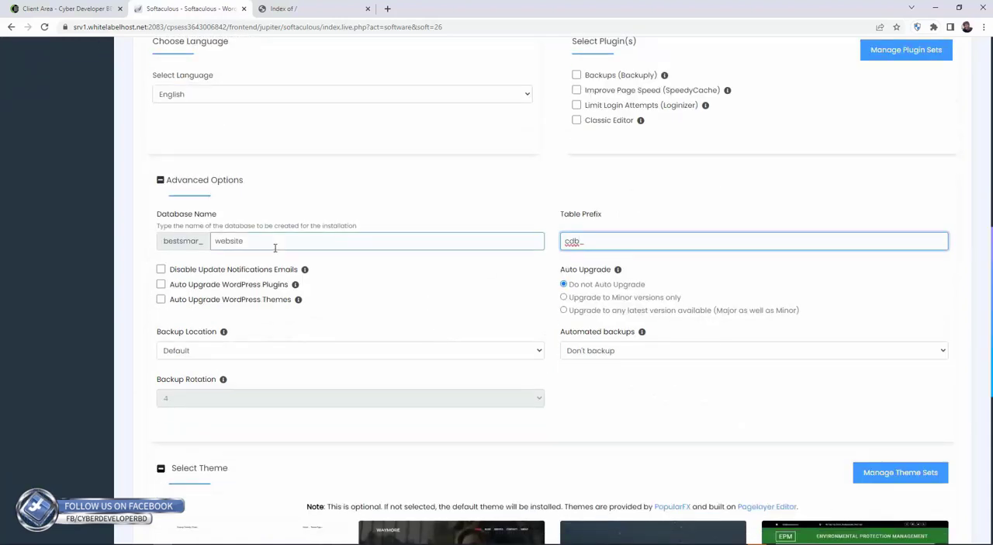
pyautogui.scroll(-3, 382, 302)
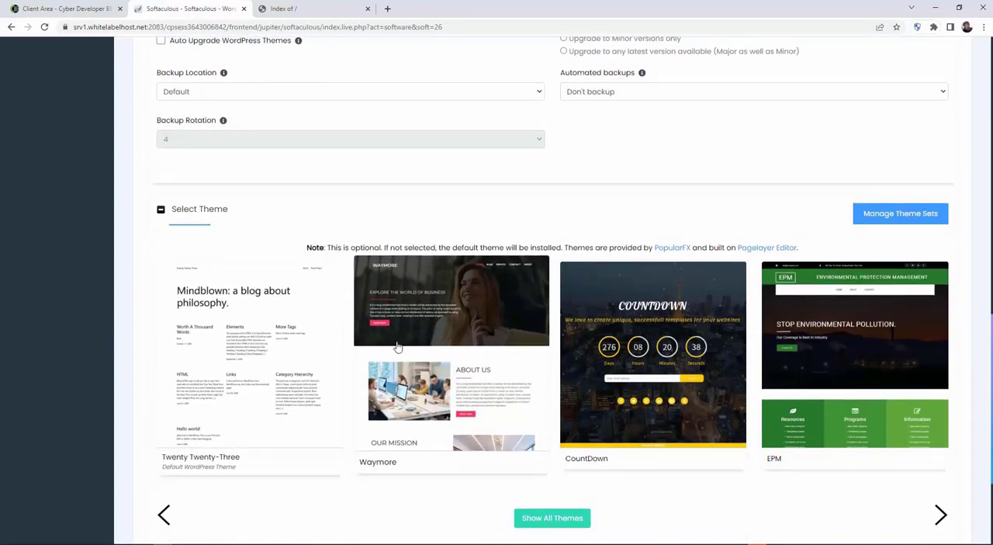
pyautogui.scroll(-1, 397, 345)
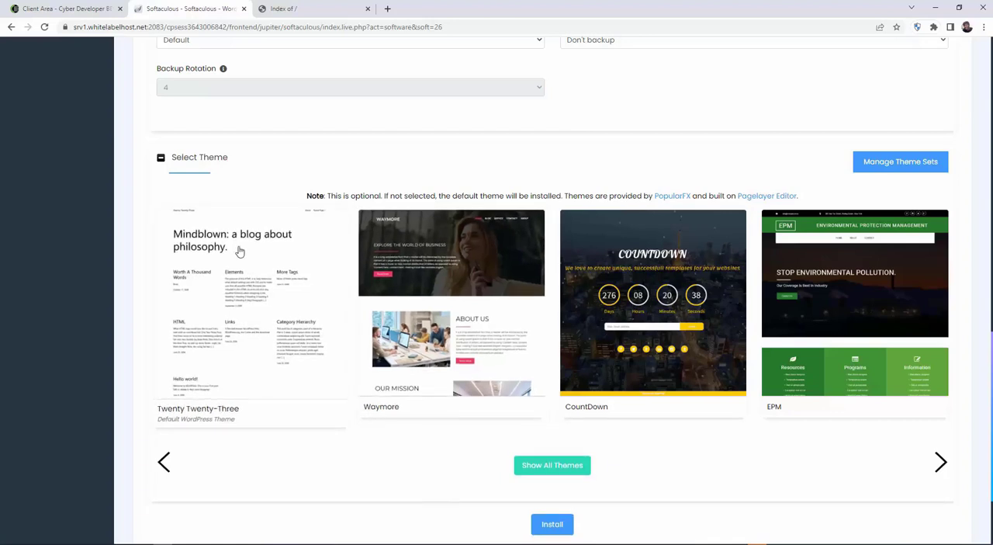
pyautogui.scroll(-1, 435, 395)
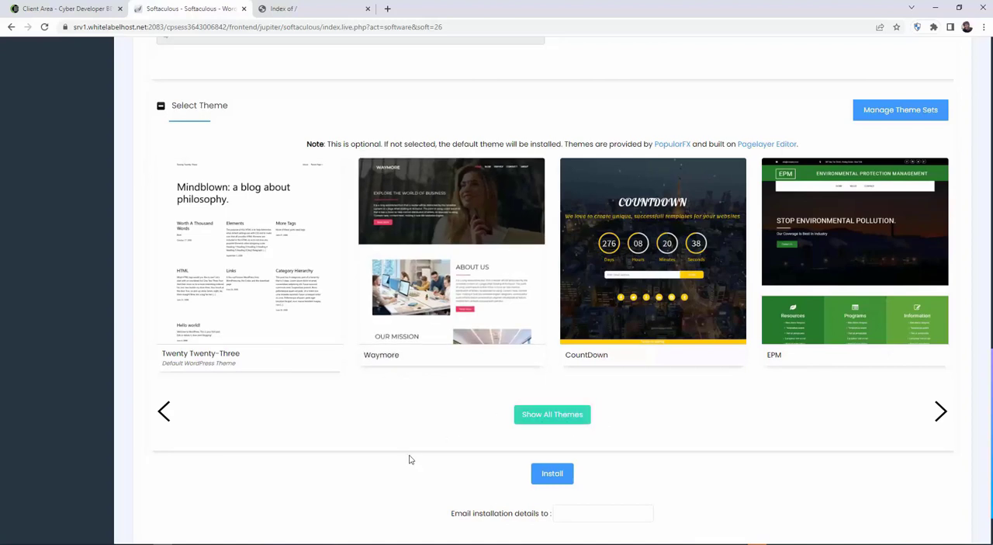
pyautogui.scroll(-1, 413, 465)
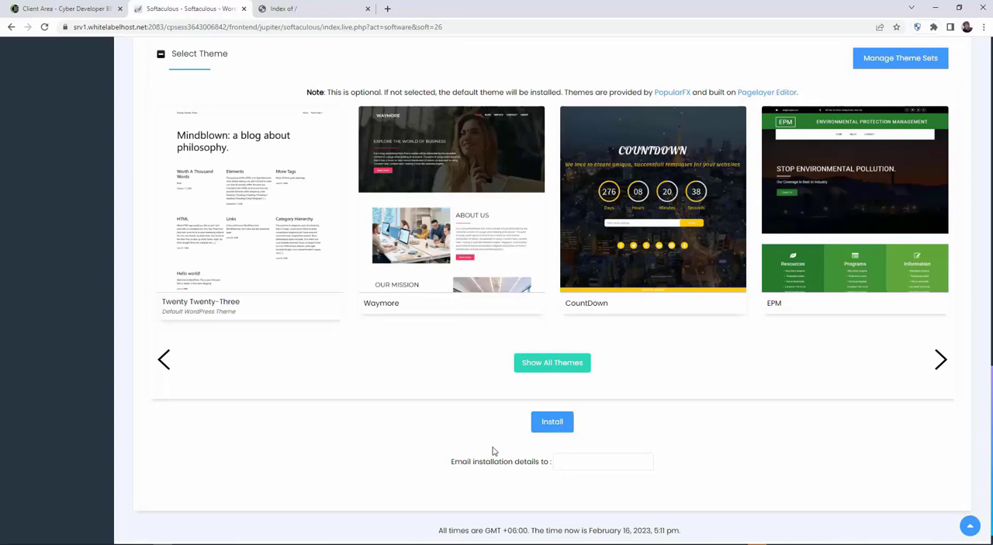
# Recheck the installation URL, admin account and database settings, and start the WordPress installation with the default theme.
pyautogui.scroll(15, 472, 450)
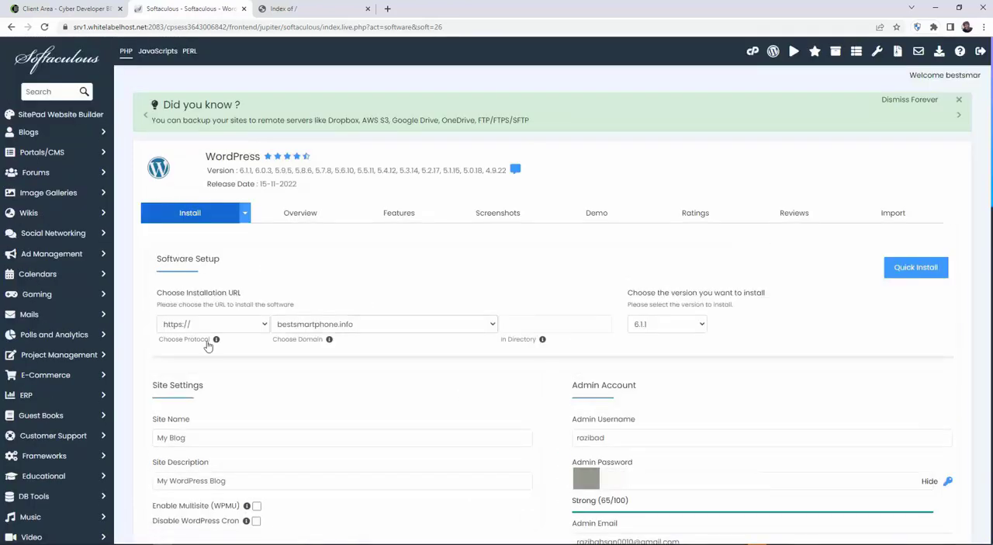
pyautogui.click(550, 321)
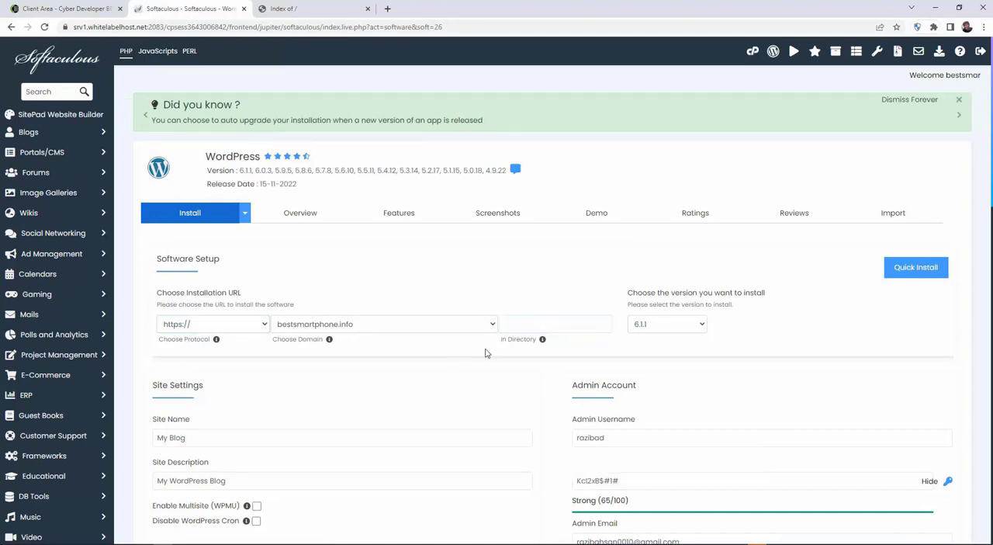
pyautogui.scroll(-1, 484, 350)
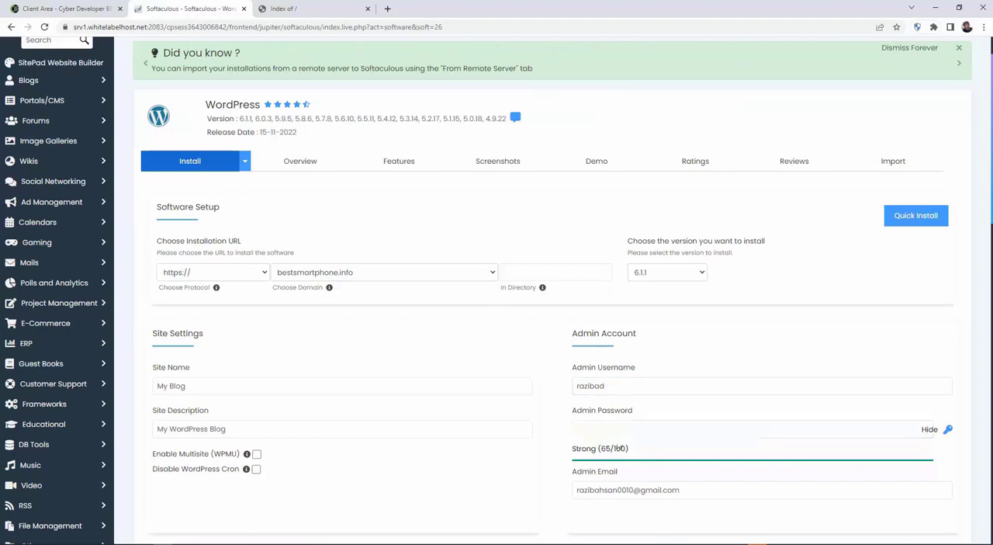
pyautogui.scroll(-2, 481, 424)
pyautogui.scroll(-3, 481, 424)
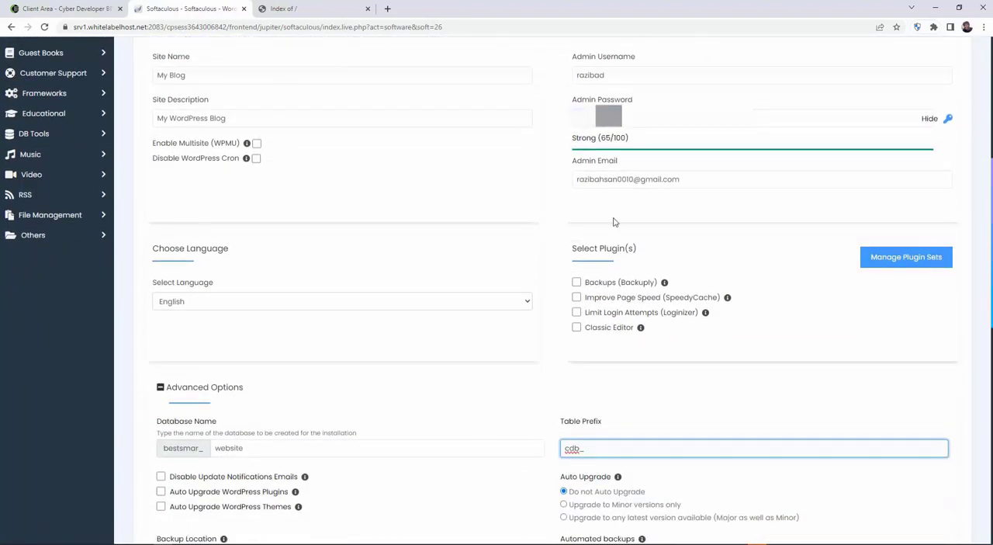
pyautogui.scroll(-2, 172, 285)
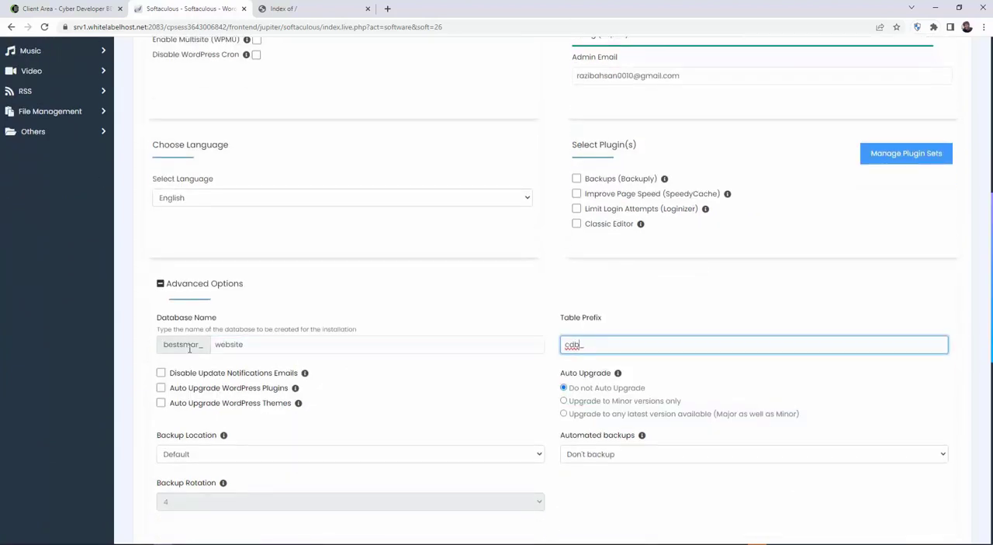
pyautogui.scroll(-9, 533, 377)
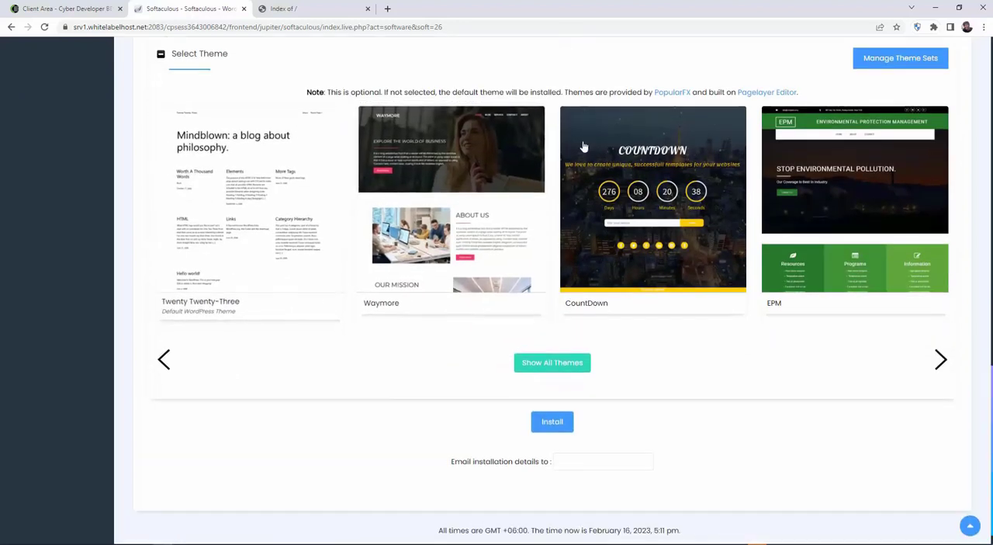
pyautogui.click(553, 423)
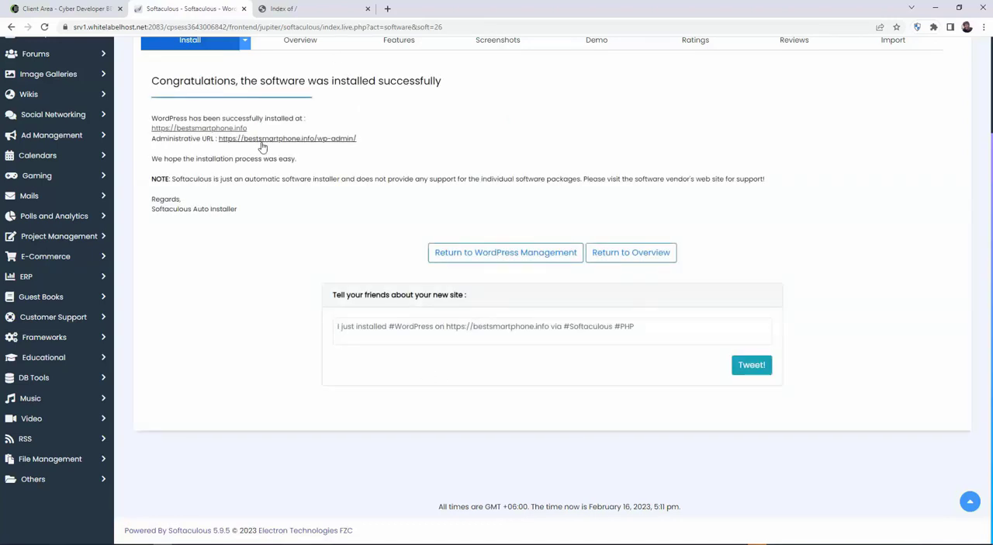
# Open the new site's administrative URL and reload the bestsmartphone.info front page to check the installation.
pyautogui.click(318, 140)
pyautogui.click(429, 11)
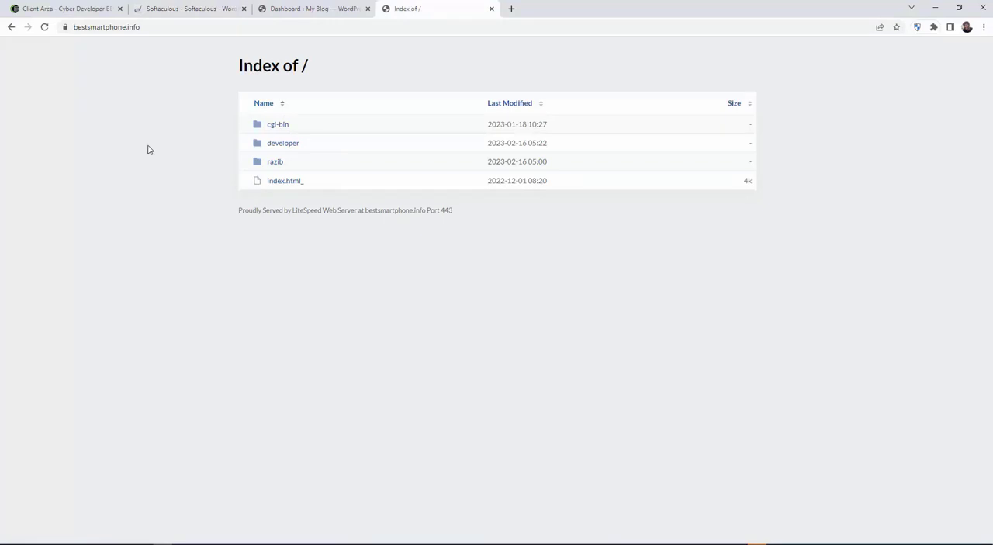
pyautogui.click(45, 28)
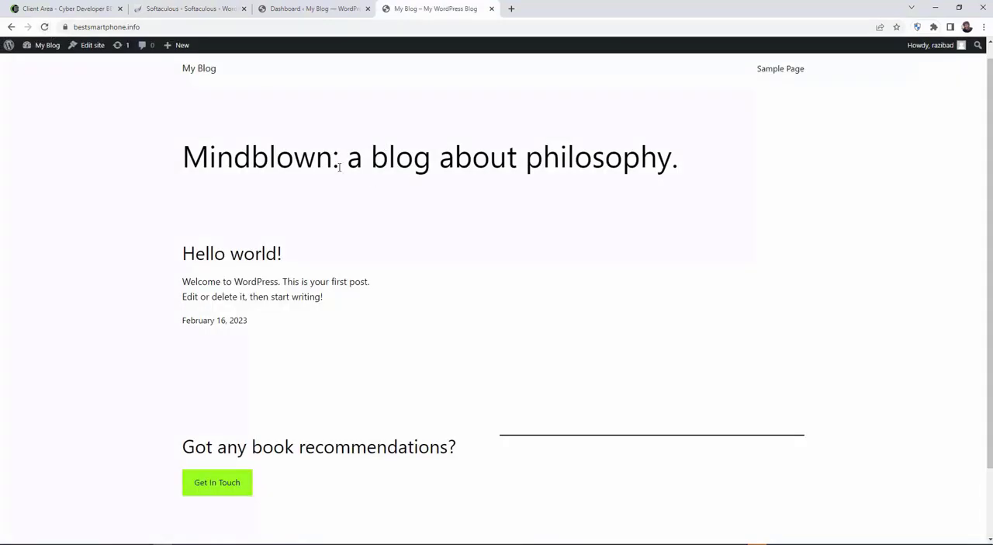
# Return to the WordPress dashboard and log out of the admin account.
pyautogui.click(307, 10)
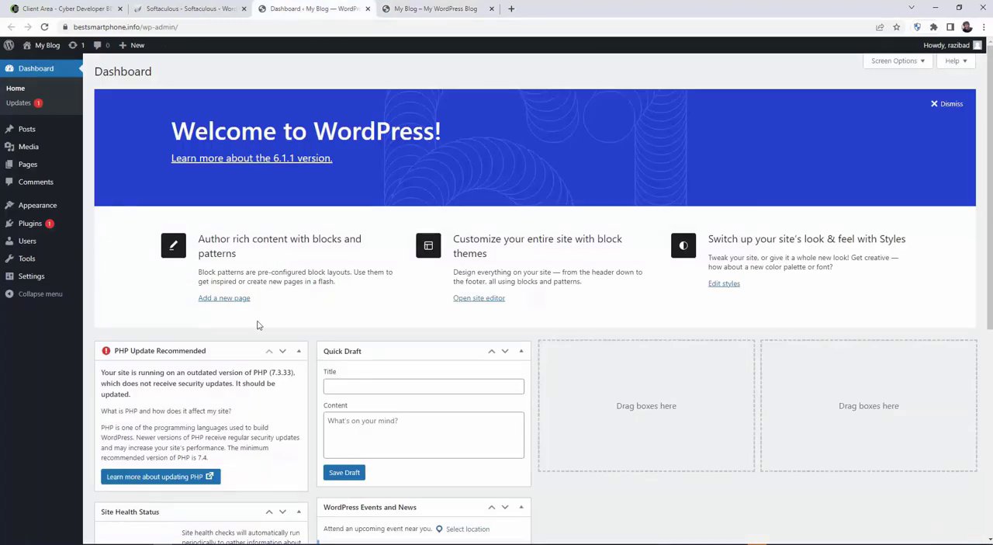
pyautogui.moveTo(947, 45)
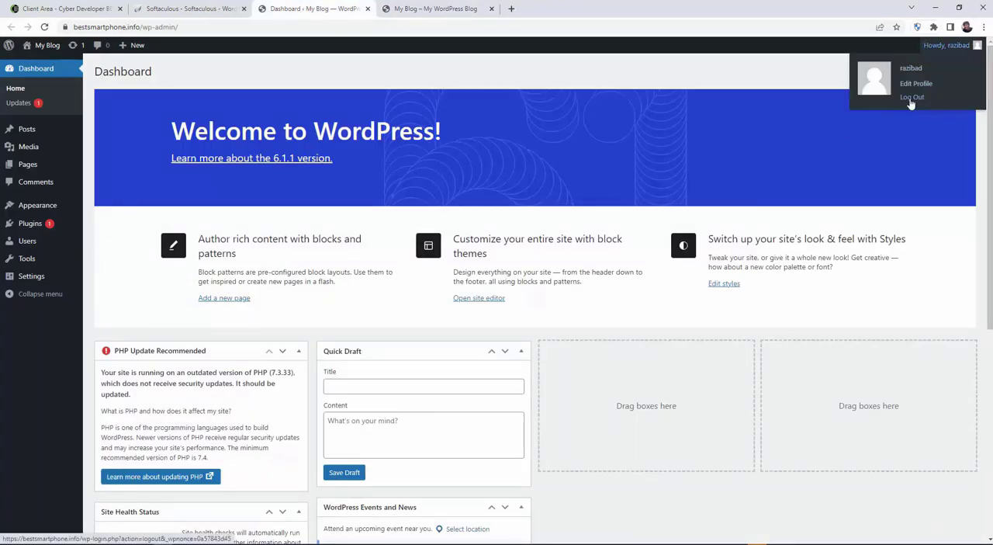
pyautogui.click(912, 97)
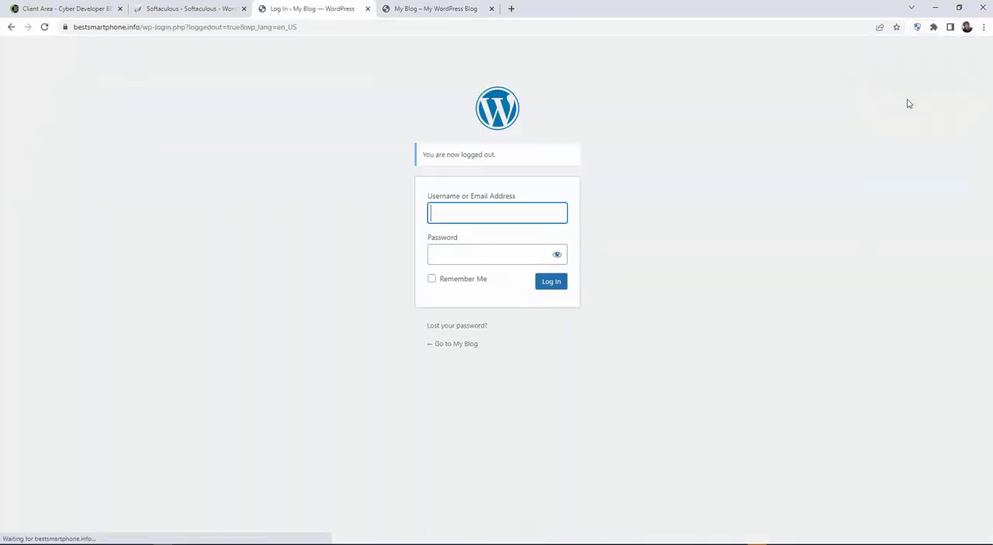
pyautogui.click(435, 9)
pyautogui.click(185, 27)
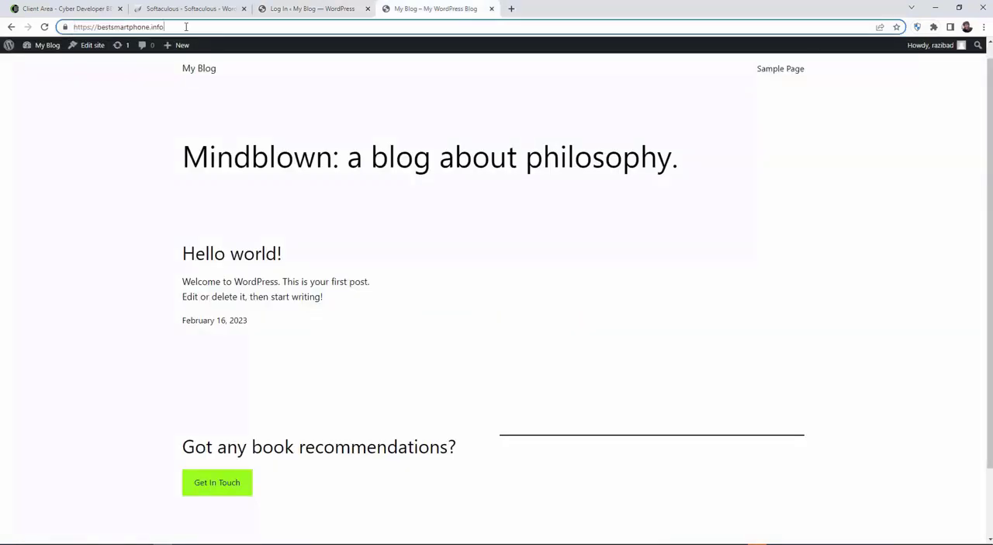
pyautogui.write('/w')
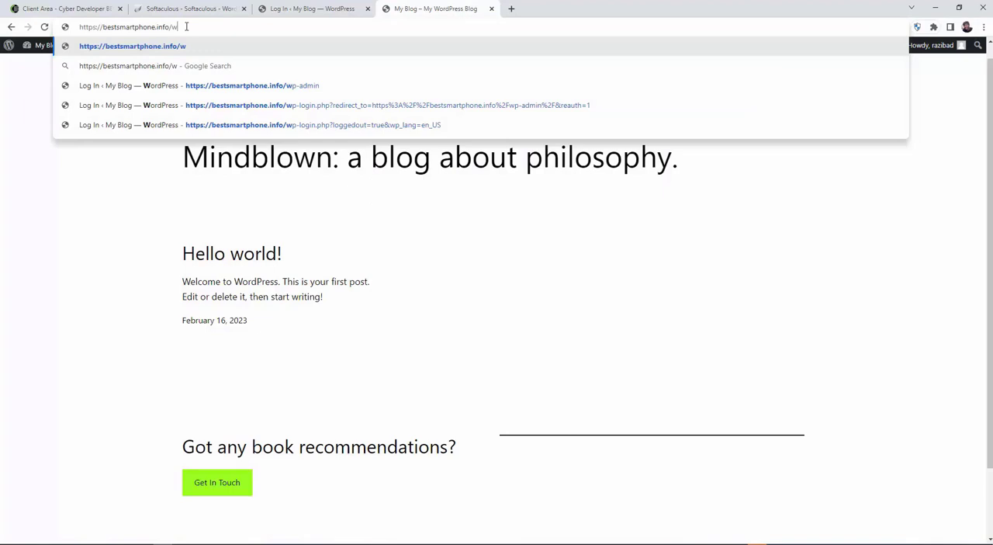
pyautogui.write('p-admin')
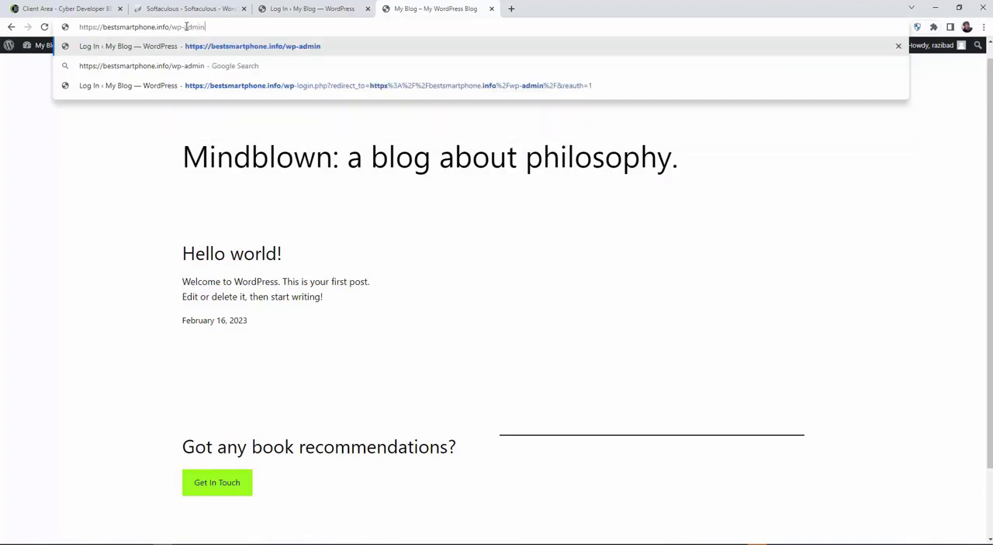
pyautogui.press('Return')
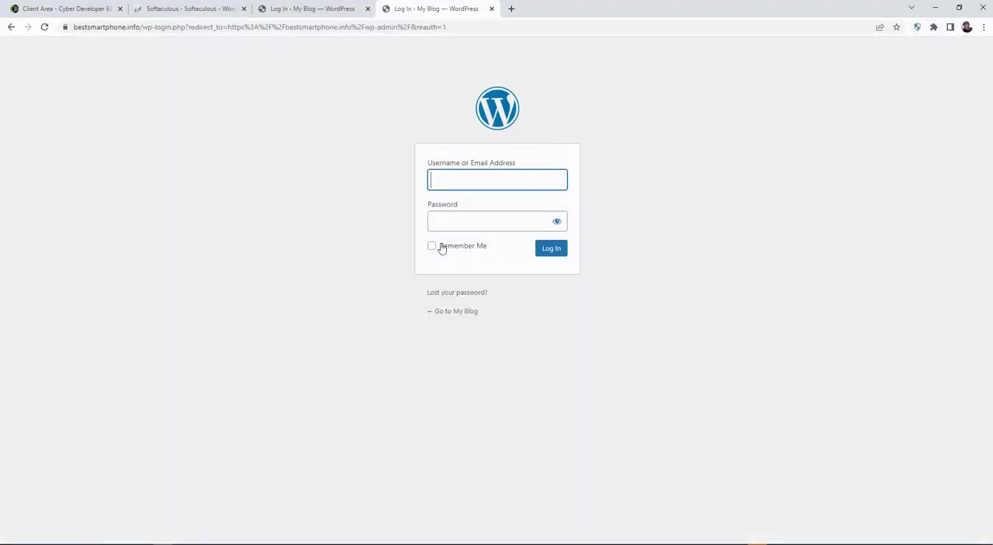
# Log in to WordPress with the admin username and the copied account password.
pyautogui.hotkey('alt', 'Tab')
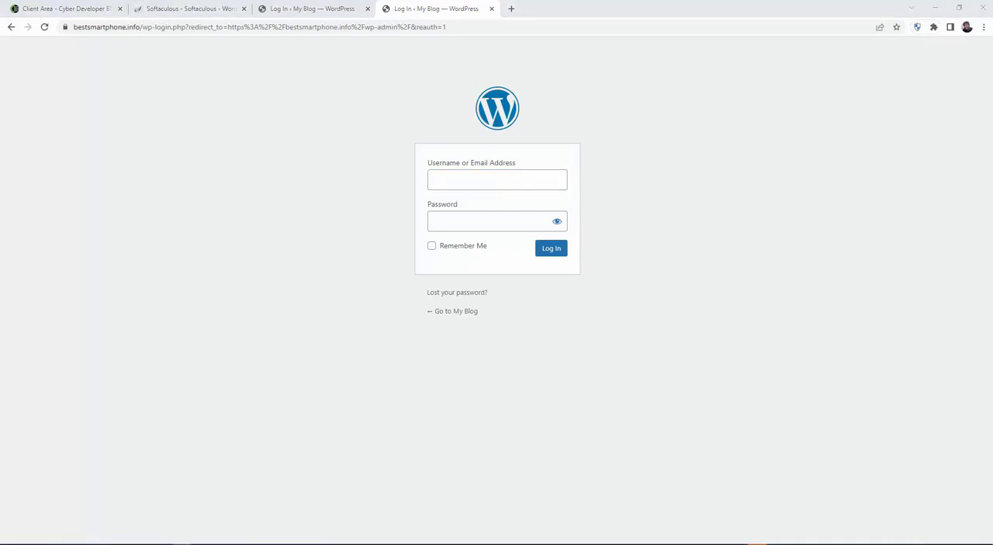
pyautogui.click(453, 179)
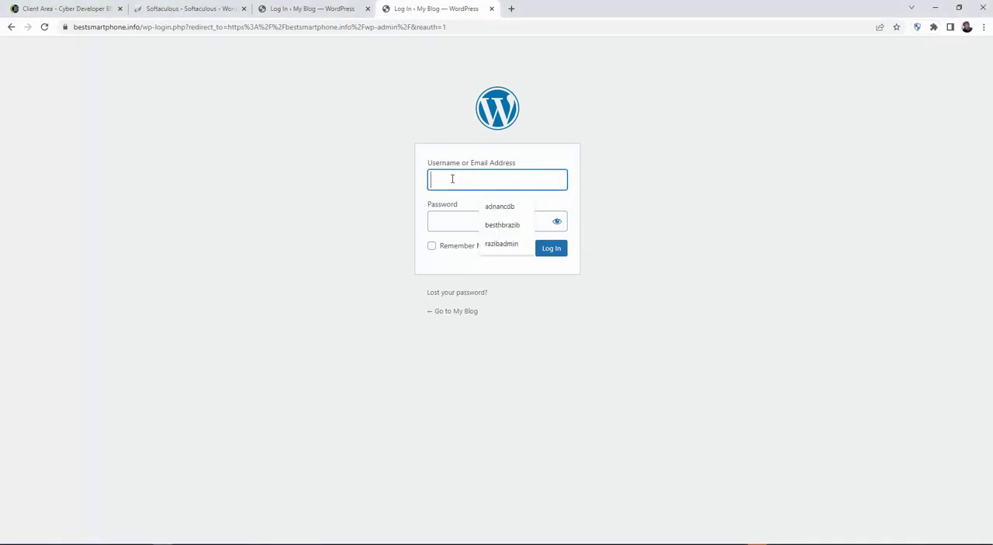
pyautogui.write('razibad')
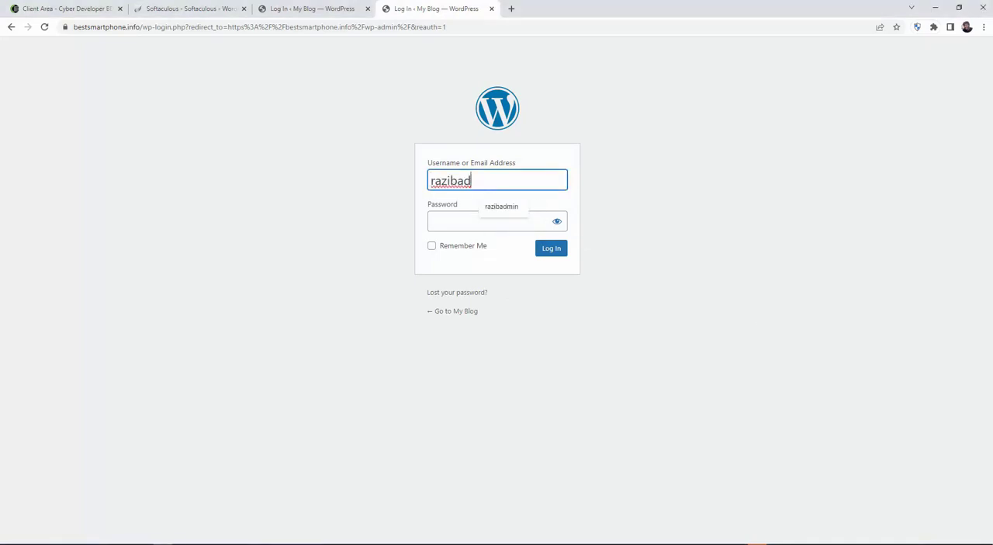
pyautogui.hotkey('alt', 'Tab')
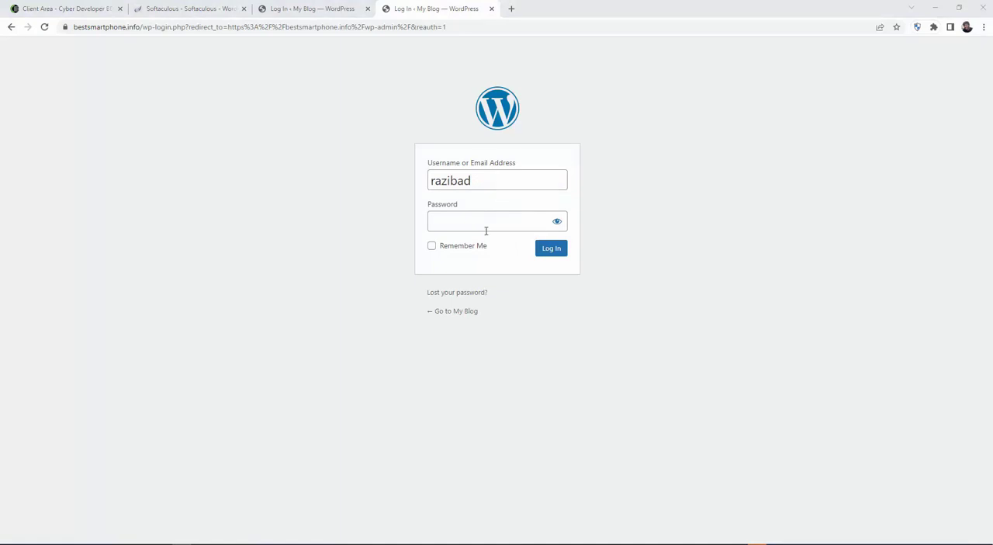
pyautogui.click(468, 223)
pyautogui.hotkey('ctrl', 'v')
pyautogui.click(552, 250)
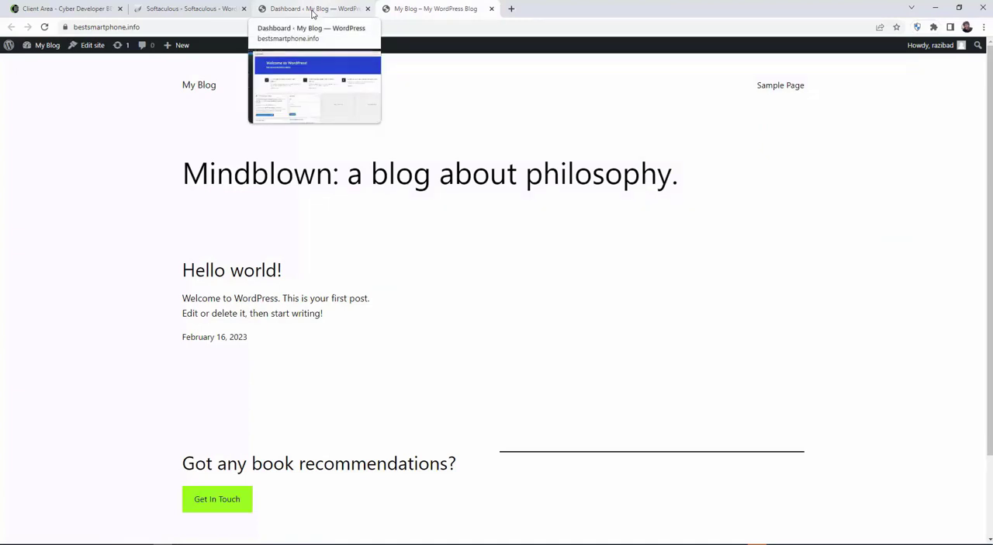
# Look over the WordPress dashboard's Appearance and Plugins entries and view the site's front page again.
pyautogui.click(313, 13)
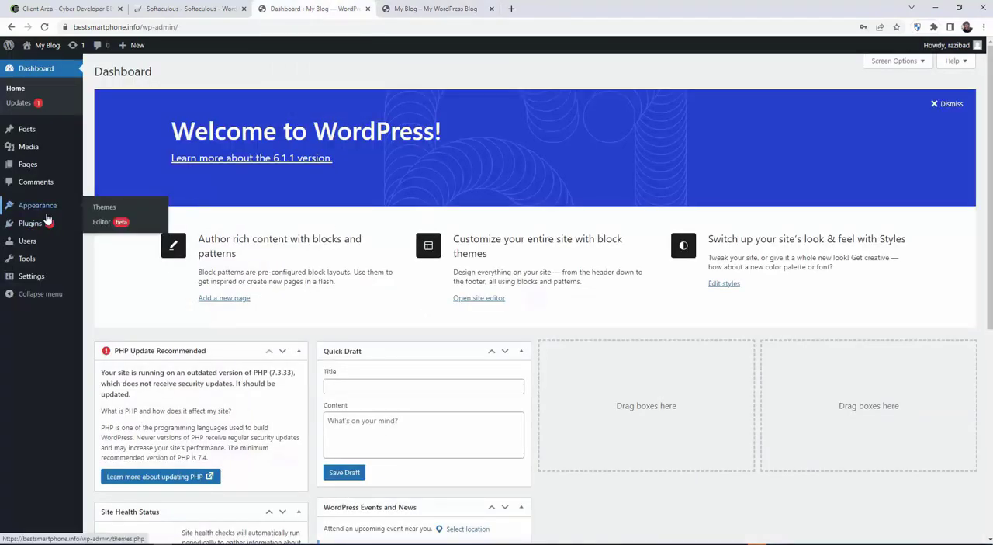
pyautogui.moveTo(47, 229)
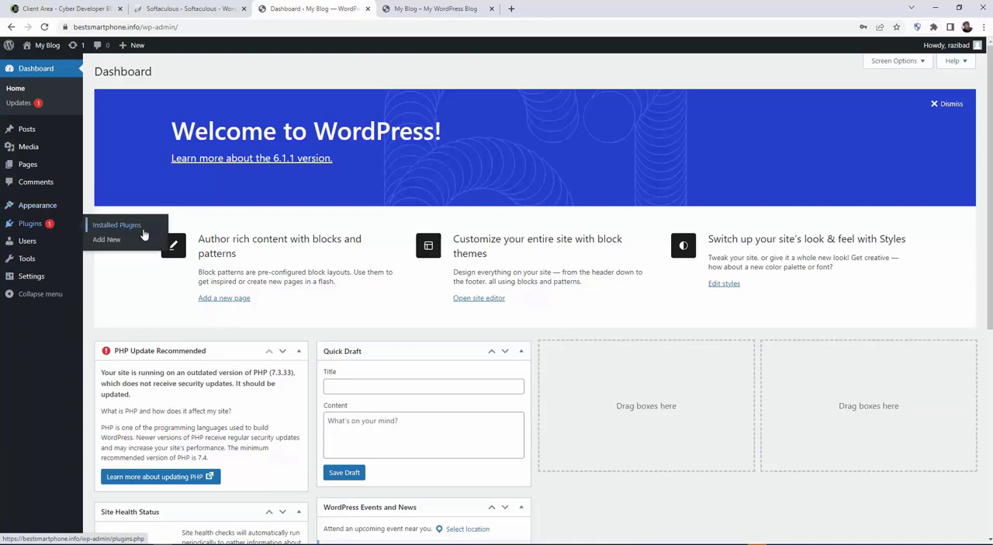
pyautogui.click(437, 8)
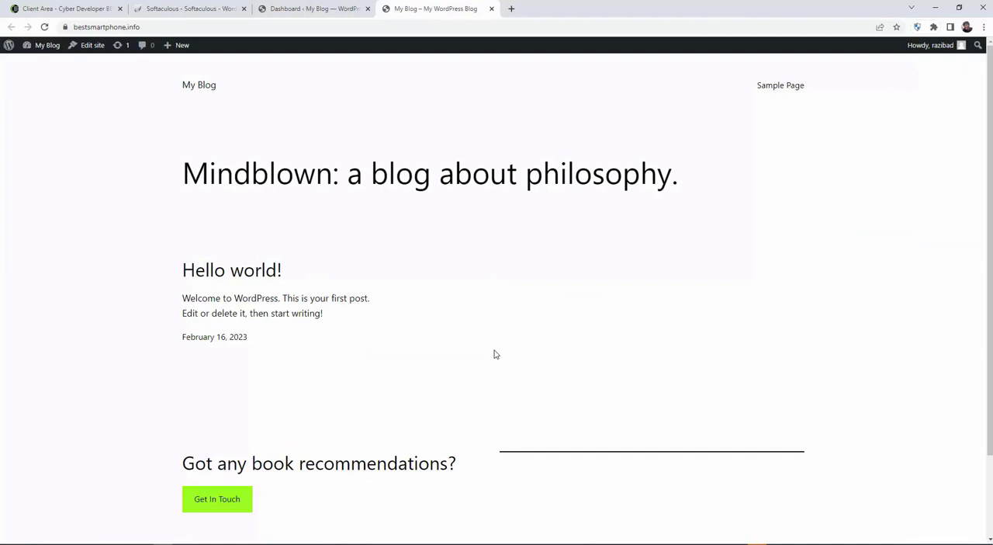